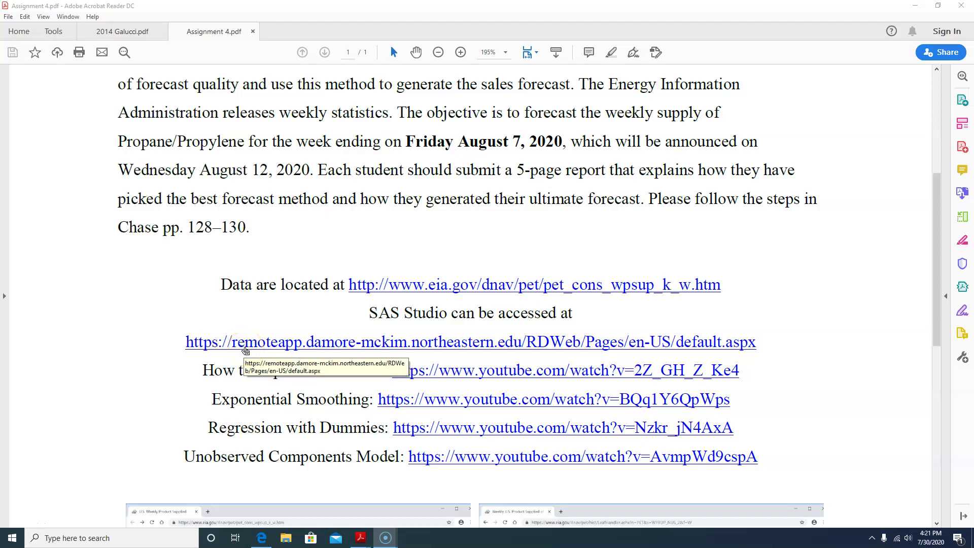
# Open the remoteapp SAS Studio link from the PDF and allow the connection
pyautogui.click(245, 350)
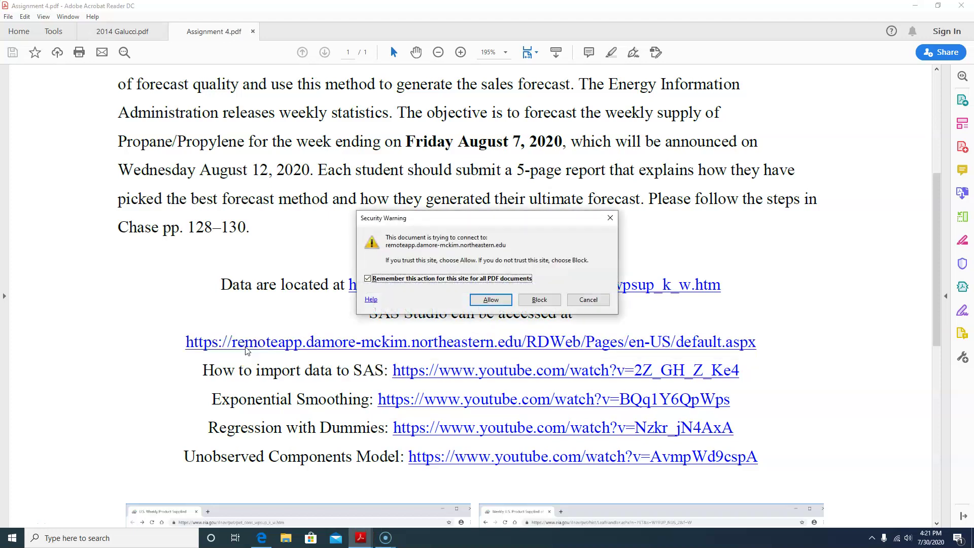
pyautogui.click(490, 300)
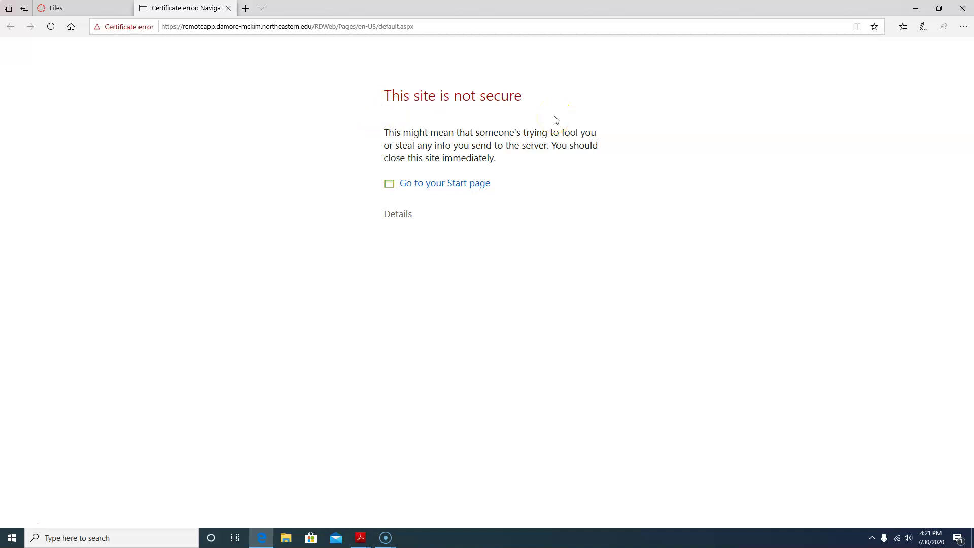
# Expand the certificate error details and go on to the webpage anyway
pyautogui.click(409, 222)
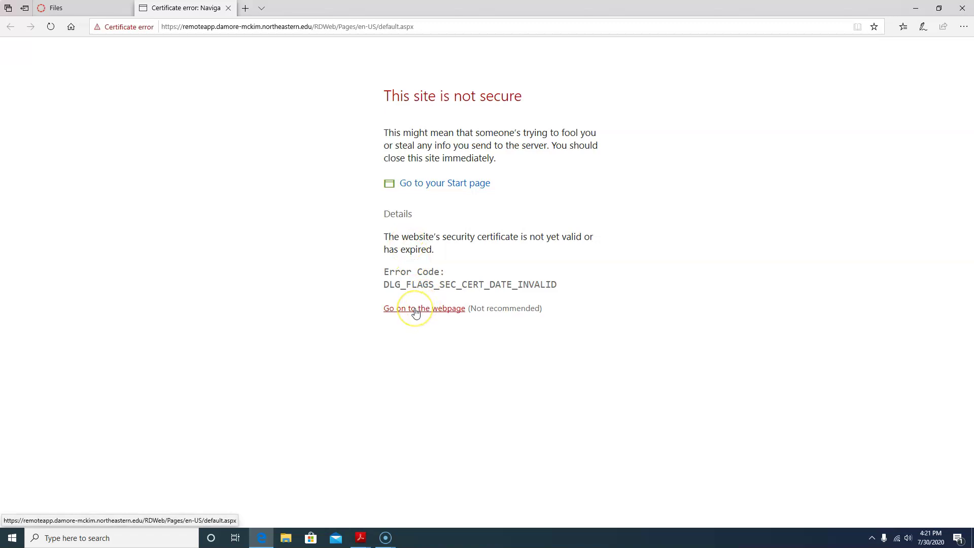
pyautogui.click(415, 311)
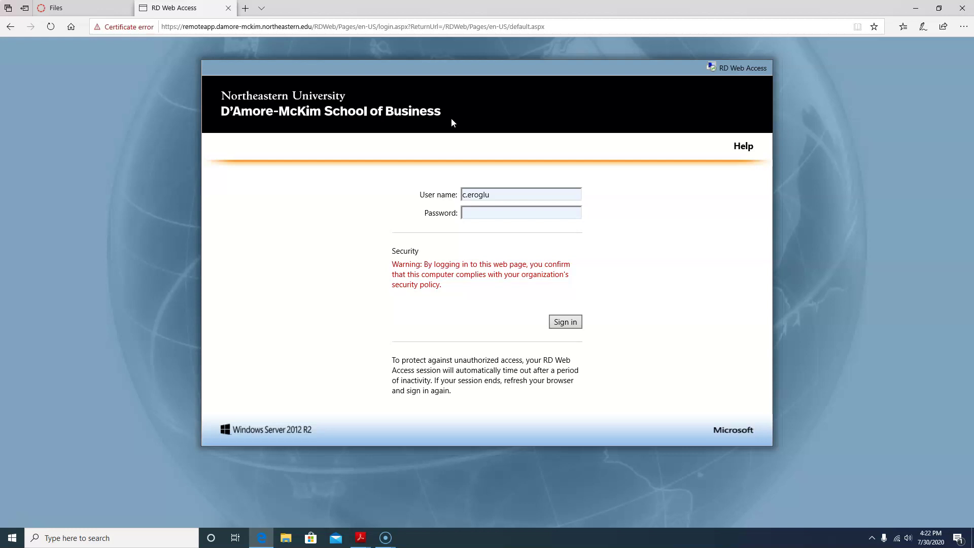
# Sign in with the account password and launch SAS Studio 3.71 from the SAS folder
pyautogui.write('••••••••••••')
pyautogui.click(565, 325)
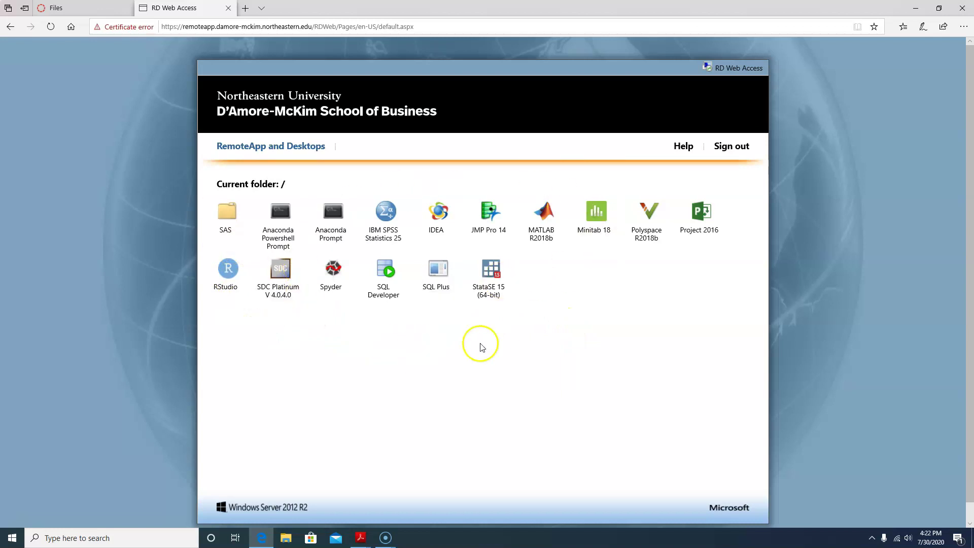
pyautogui.click(226, 212)
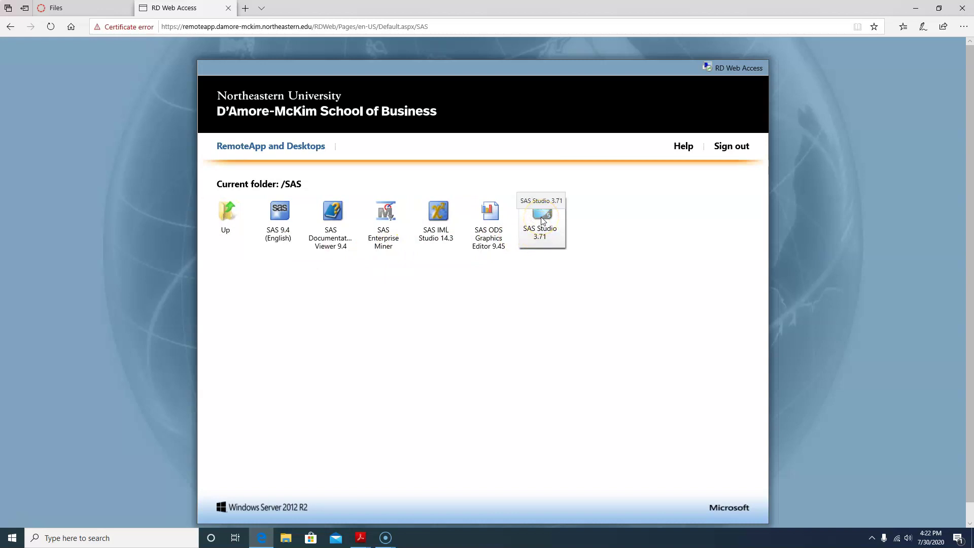
pyautogui.click(542, 220)
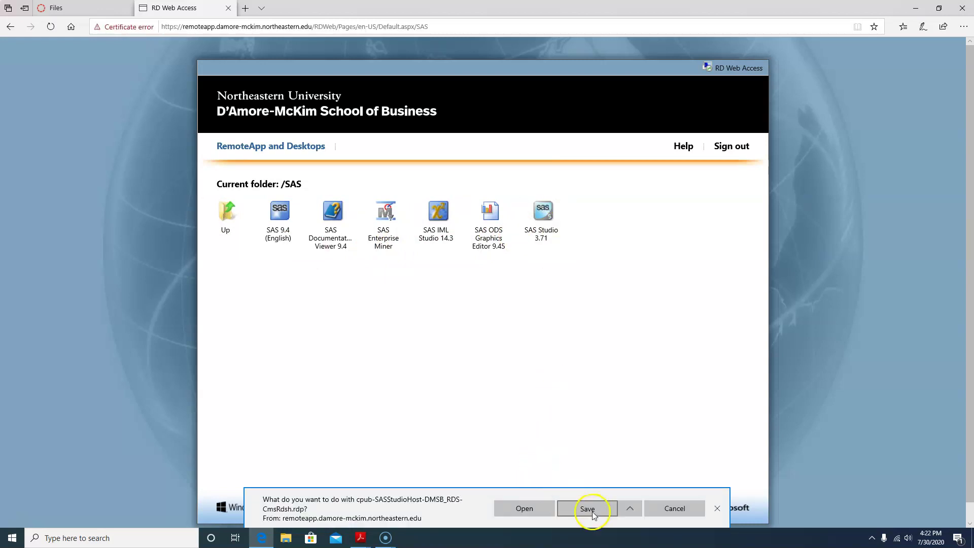
pyautogui.click(589, 509)
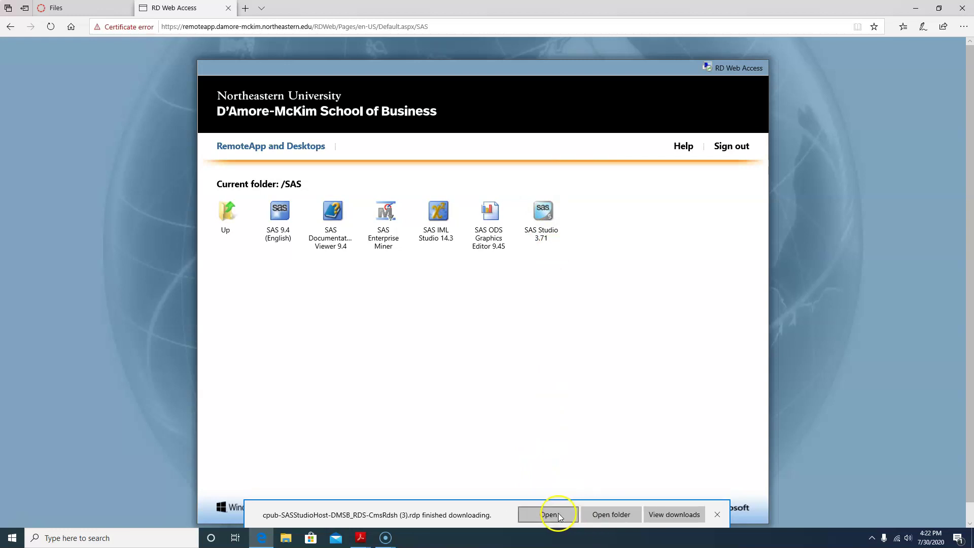
pyautogui.click(552, 515)
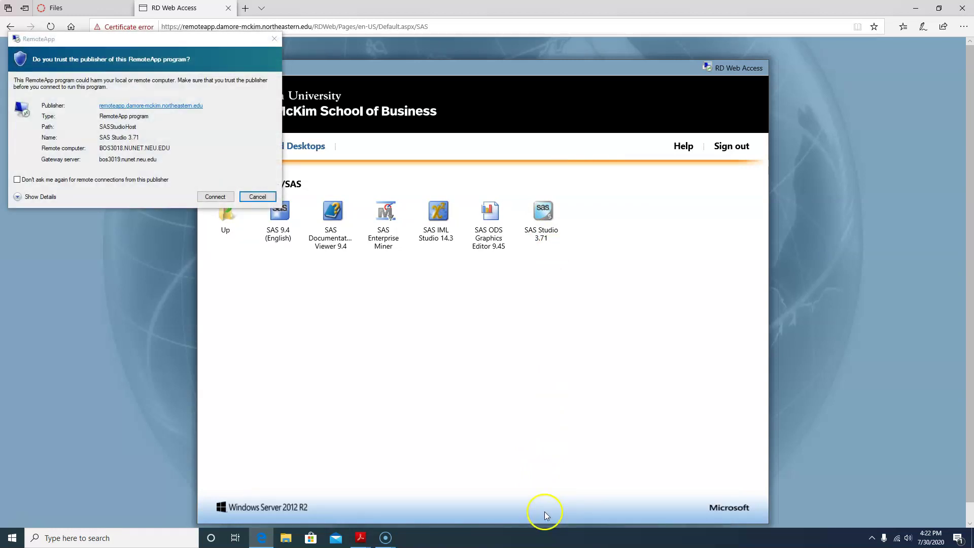
pyautogui.click(217, 196)
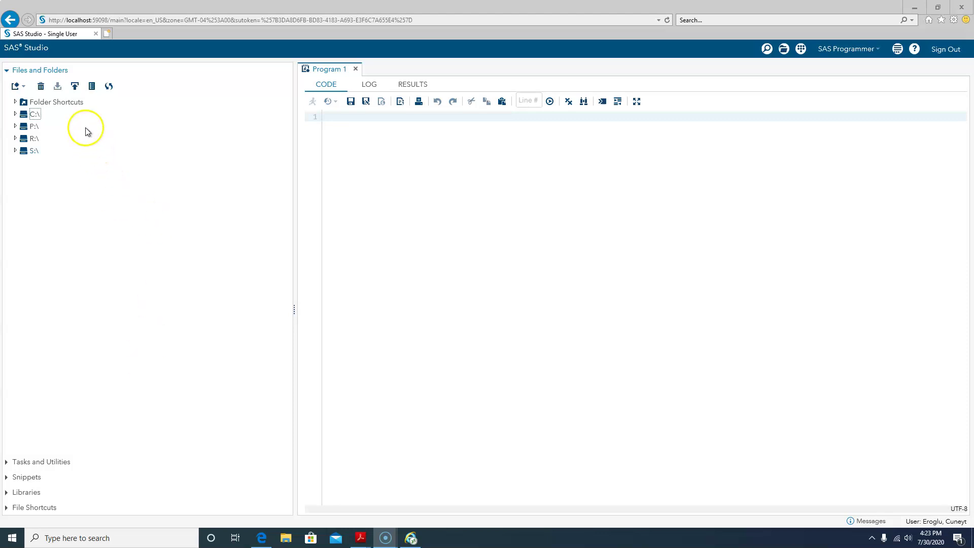
# Select the C:\ drive in the Files and Folders pane once SAS Studio loads
pyautogui.click(45, 118)
# Expand C:\ > Users > the user's home folder > Documents in the file tree
pyautogui.doubleClick(58, 115)
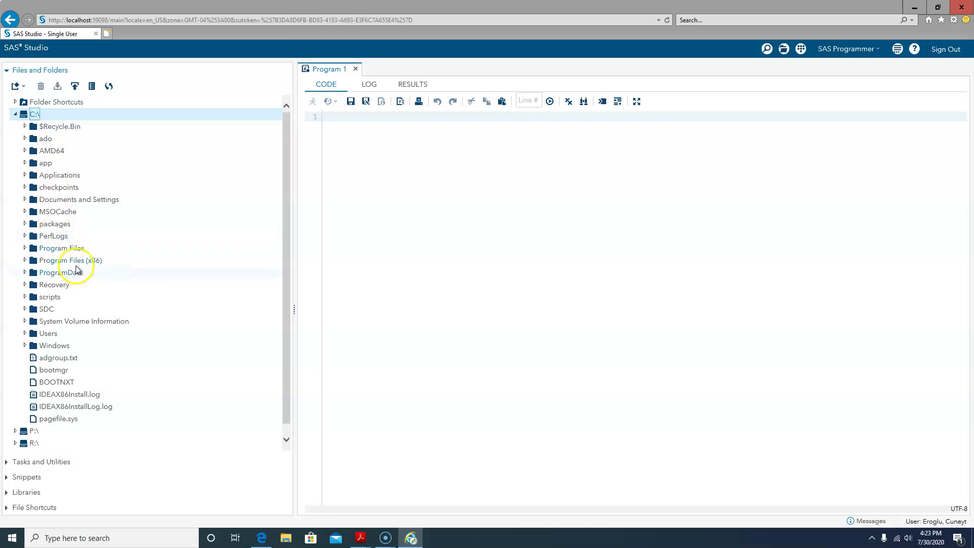
pyautogui.click(24, 334)
pyautogui.scroll(-4, 146, 312)
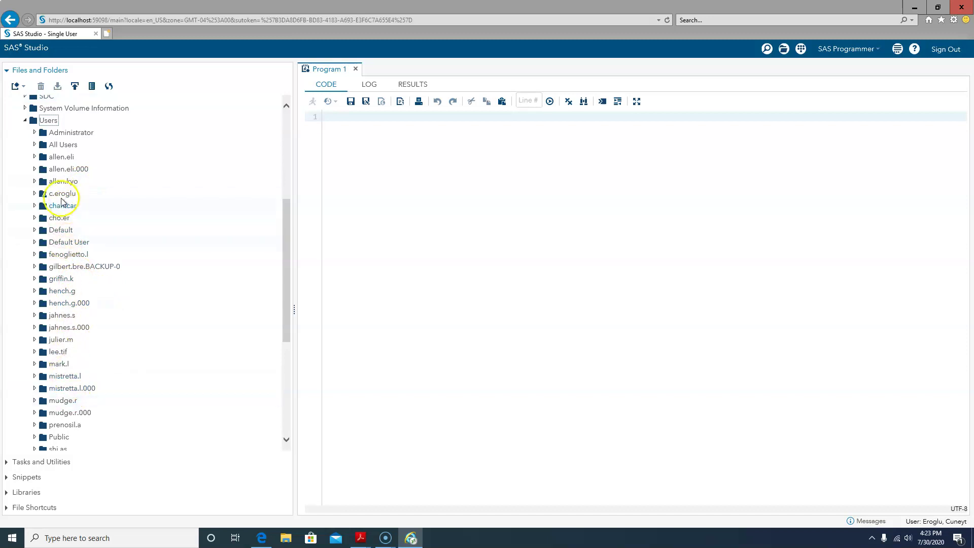
pyautogui.doubleClick(61, 194)
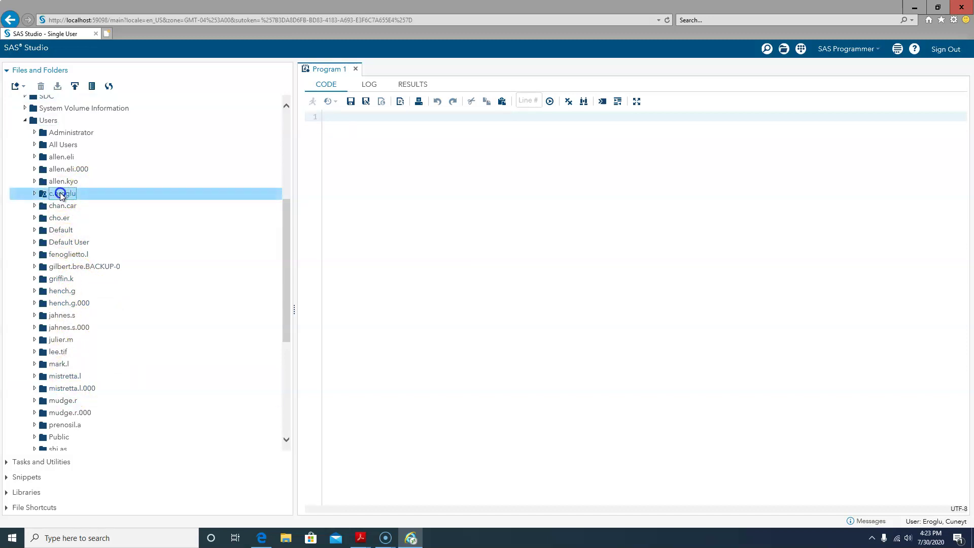
pyautogui.click(67, 233)
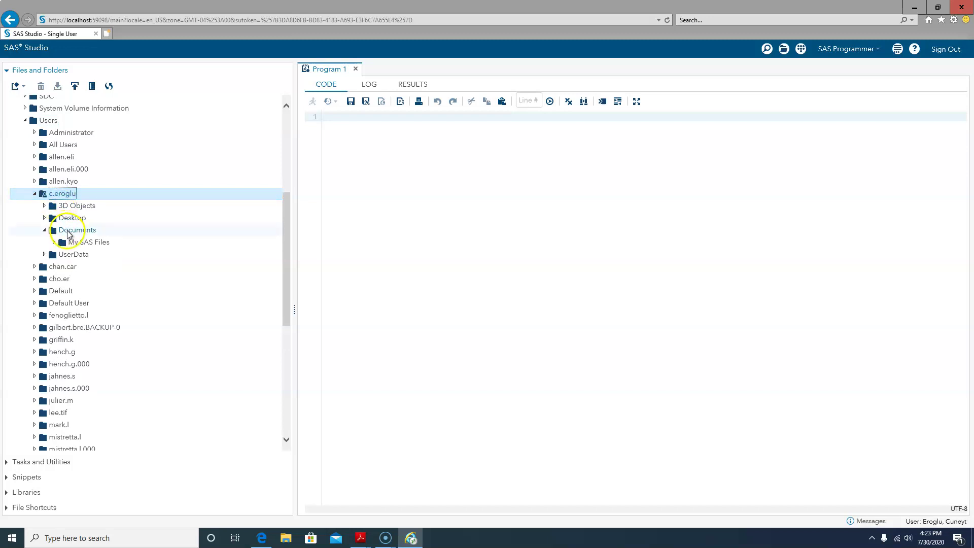
pyautogui.doubleClick(67, 233)
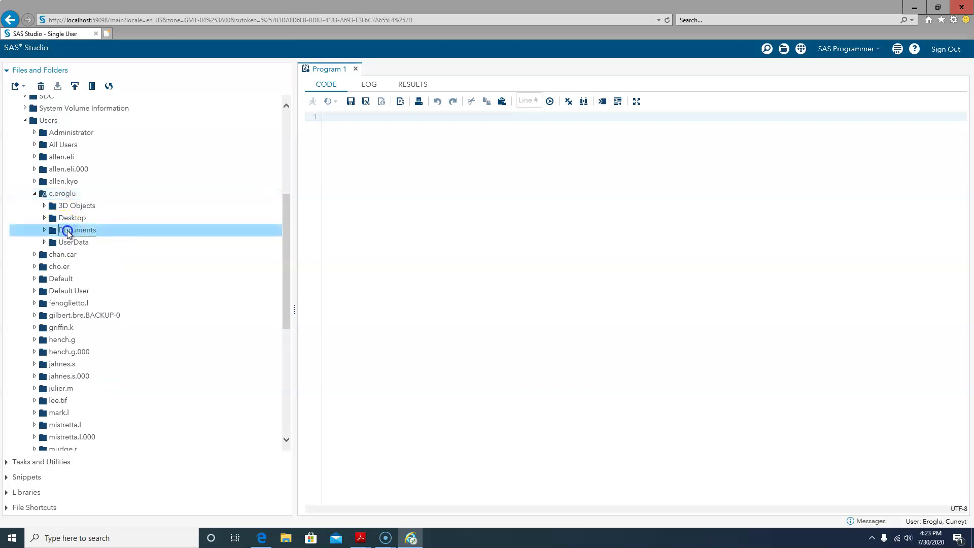
pyautogui.doubleClick(68, 233)
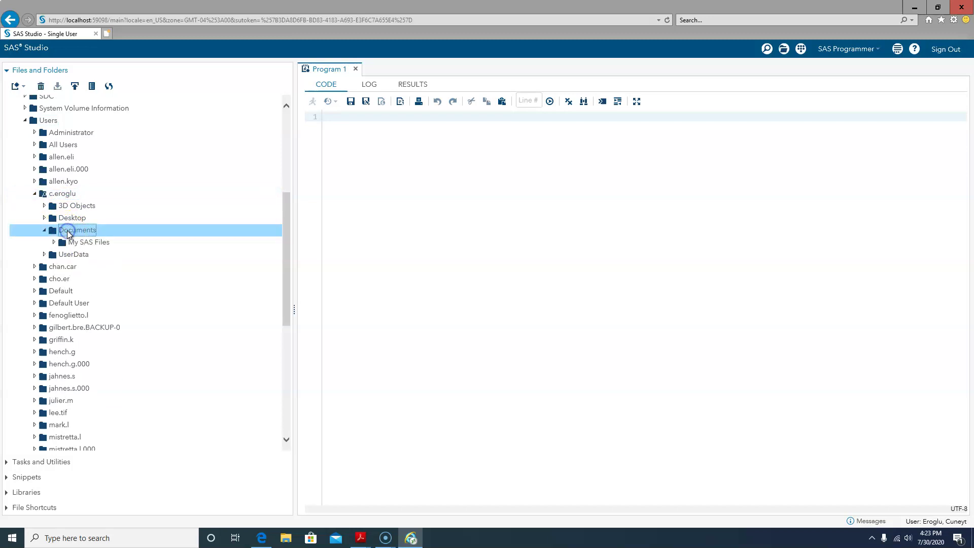
# Start uploading files into Documents and browse to the local Users > home > Documents folder
pyautogui.rightClick(134, 229)
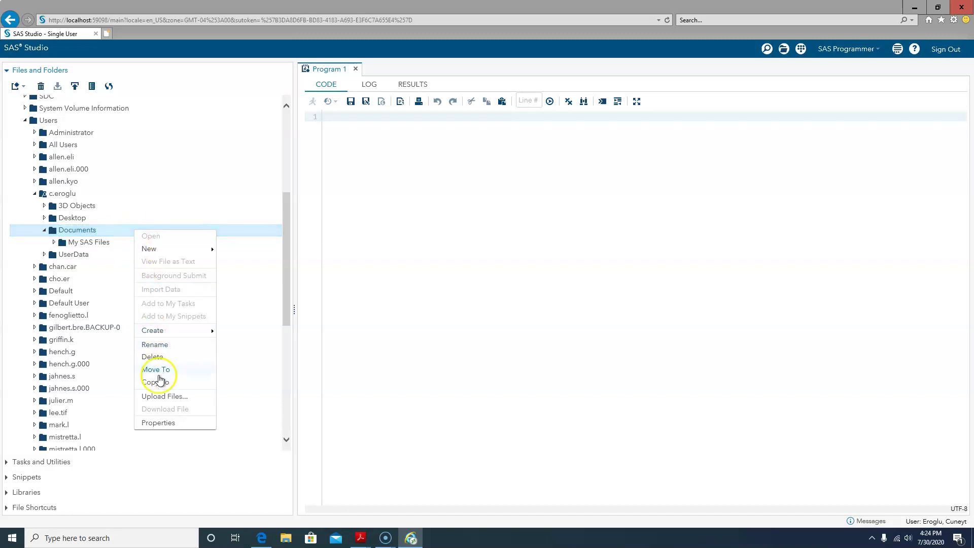
pyautogui.click(166, 399)
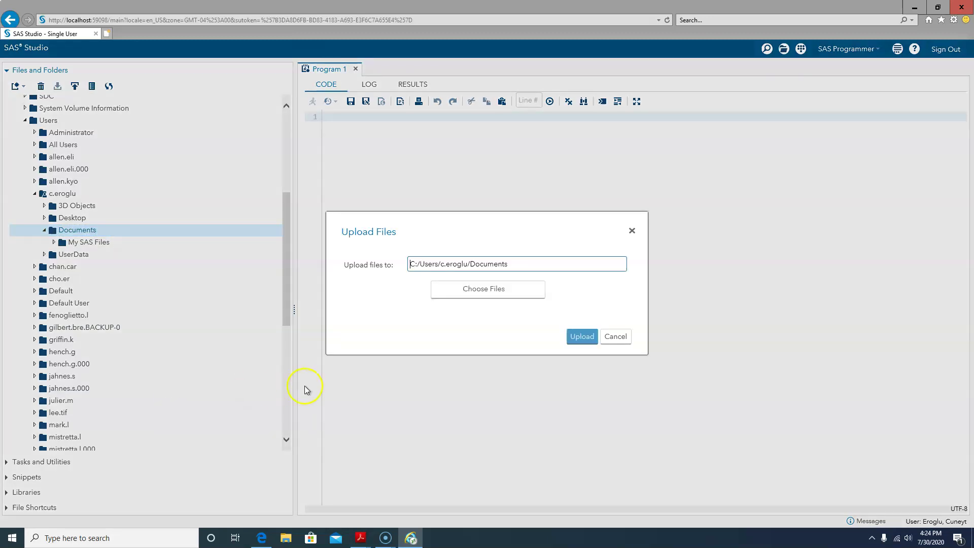
pyautogui.click(492, 291)
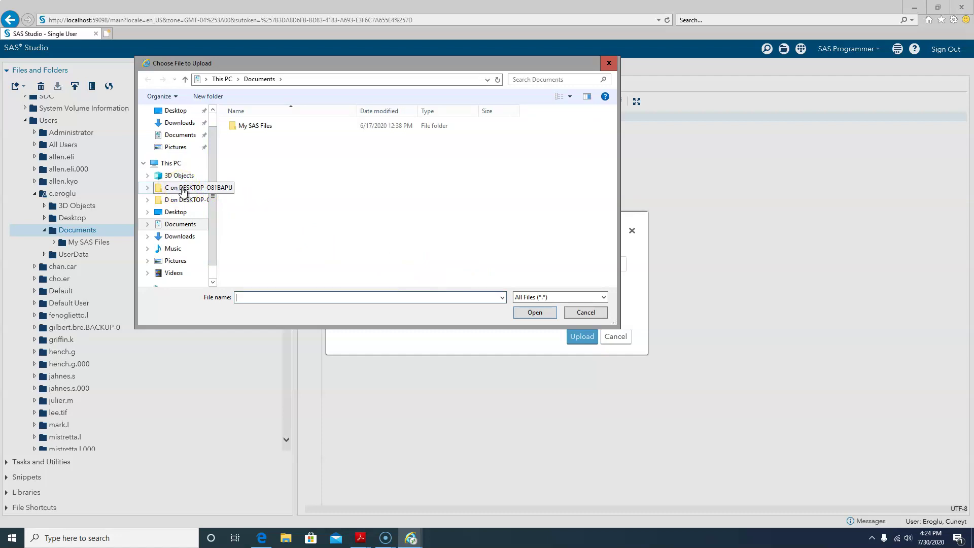
pyautogui.click(183, 191)
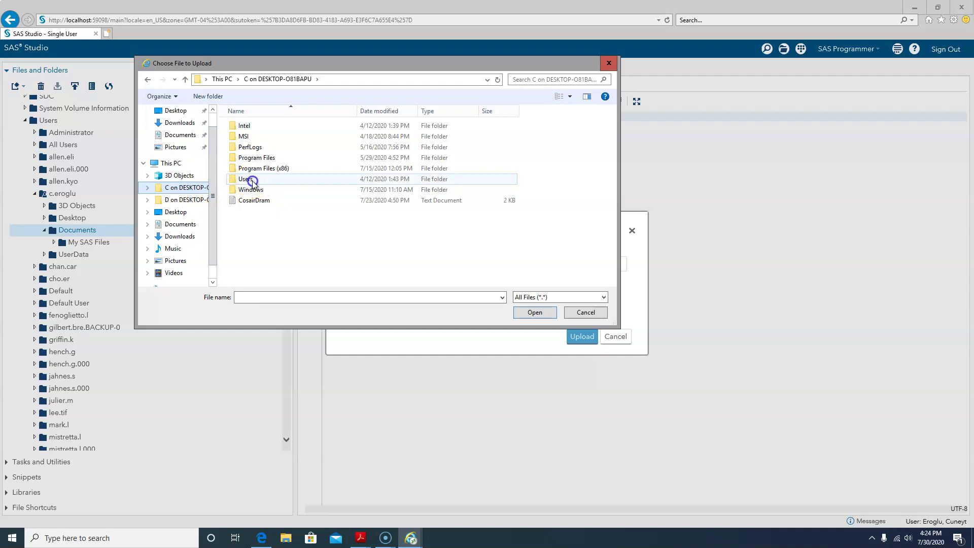
pyautogui.click(254, 184)
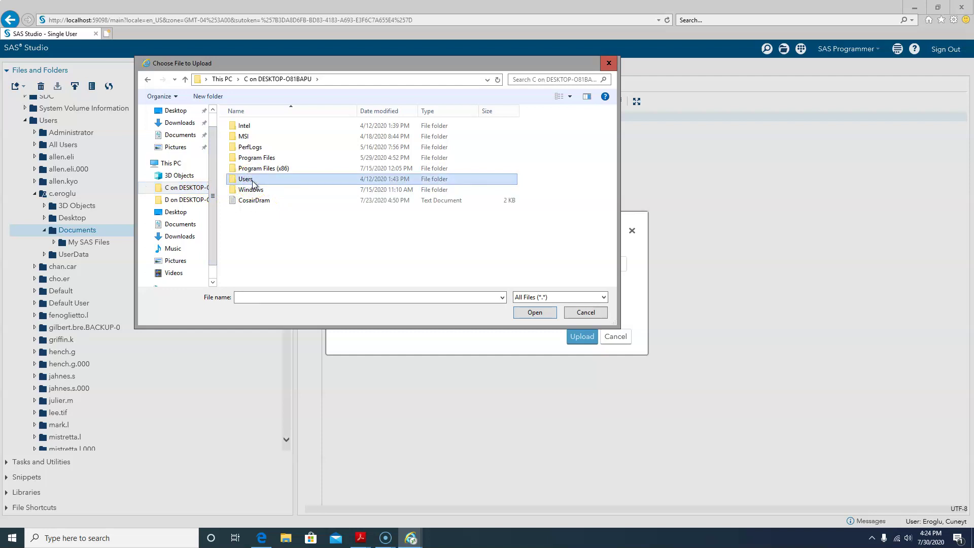
pyautogui.doubleClick(253, 184)
pyautogui.click(260, 127)
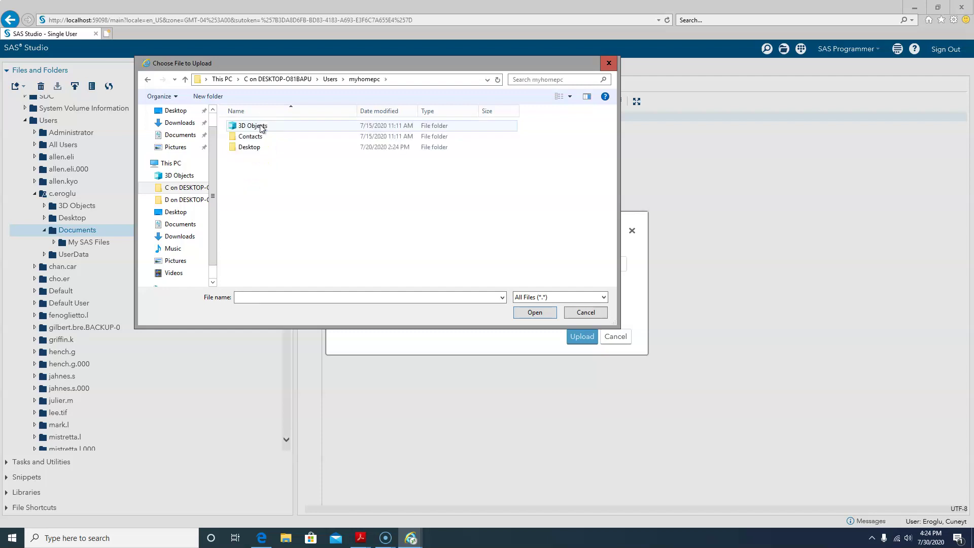
pyautogui.click(263, 158)
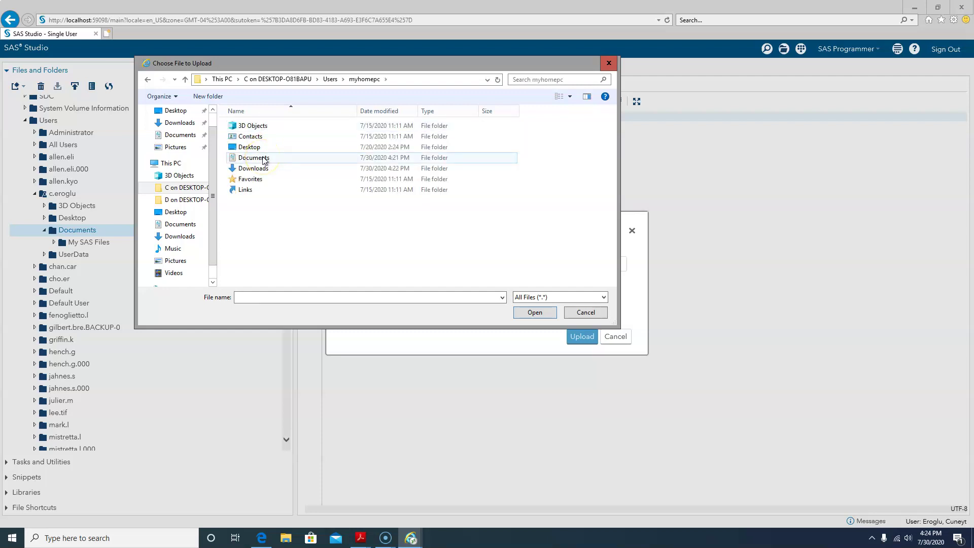
pyautogui.click(263, 160)
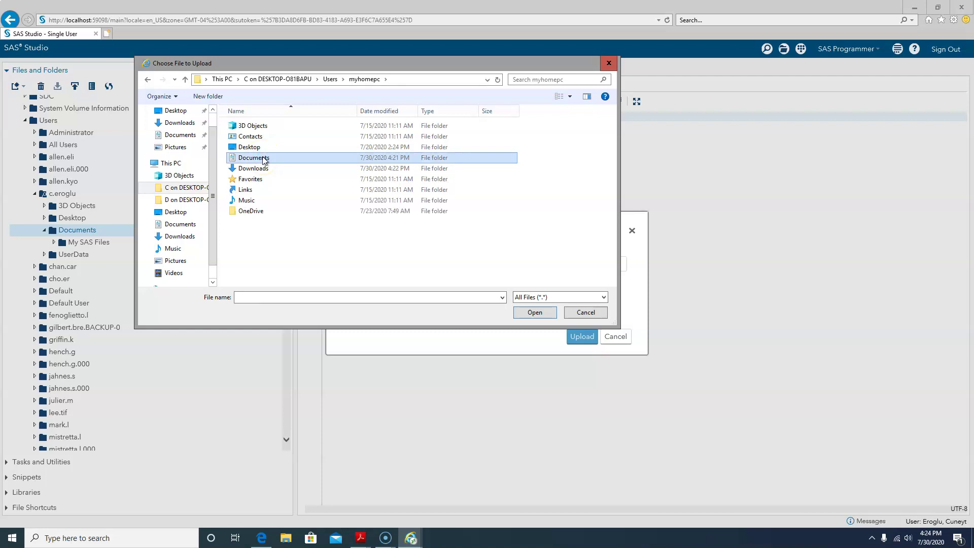
pyautogui.doubleClick(264, 160)
# Choose enrollments.csv and upload it into the server's Documents folder
pyautogui.scroll(-1, 282, 218)
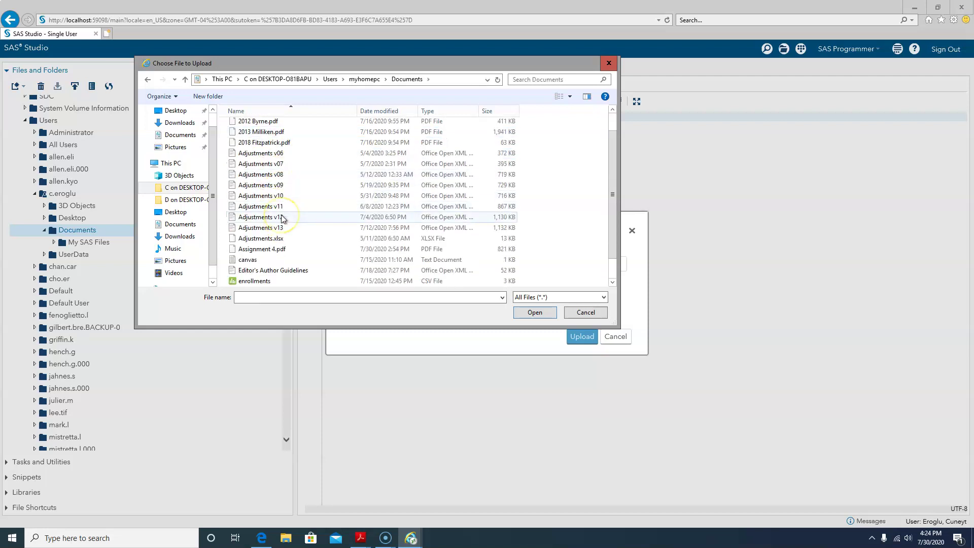
pyautogui.scroll(-1, 279, 218)
pyautogui.scroll(2, 287, 238)
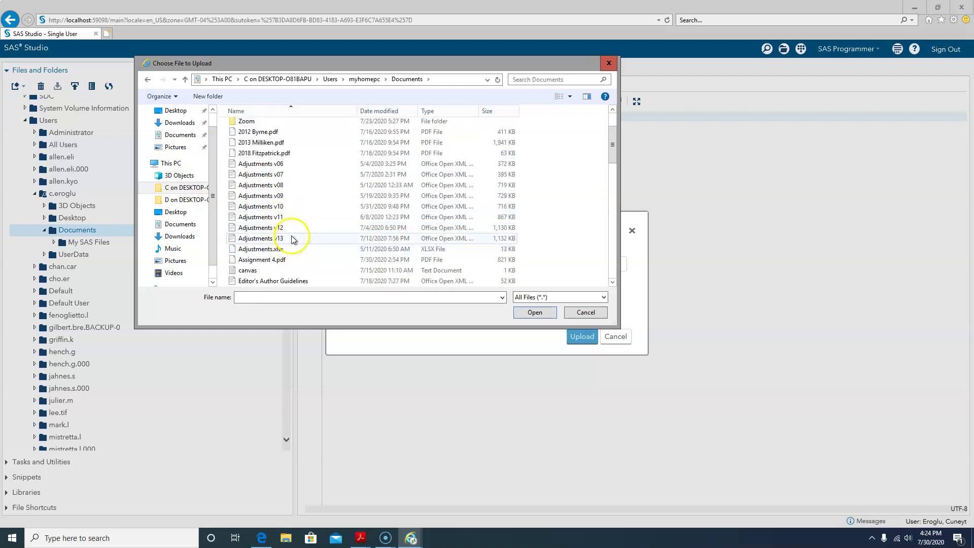
pyautogui.scroll(-1, 294, 239)
pyautogui.click(282, 260)
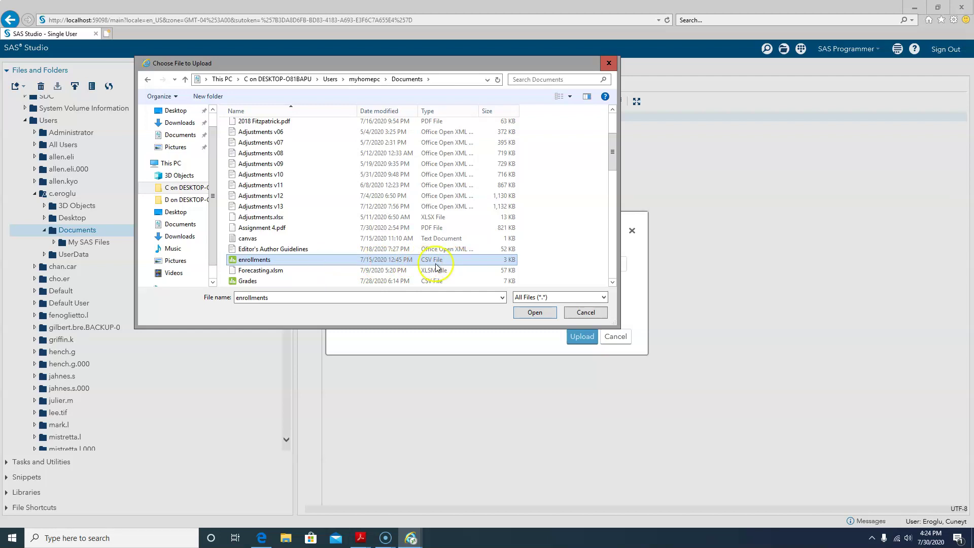
pyautogui.click(536, 312)
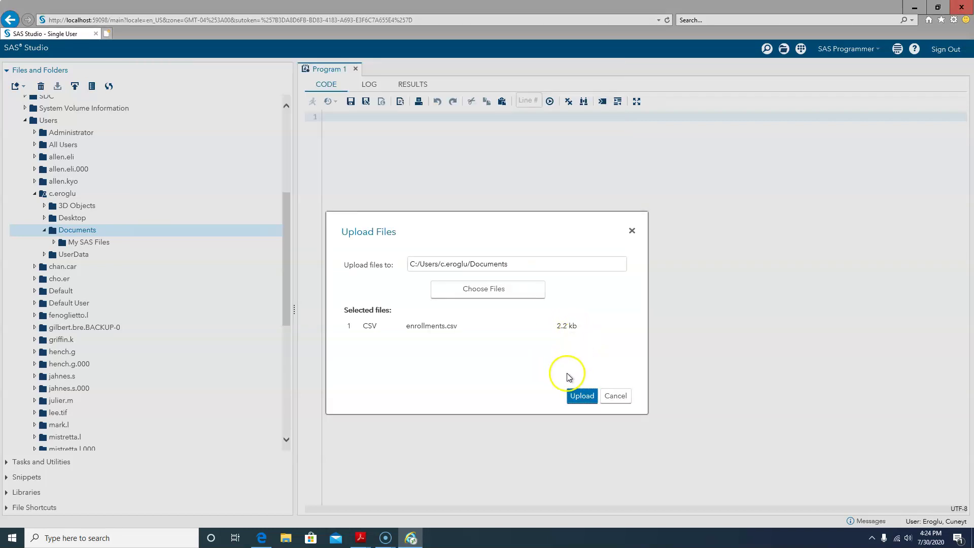
pyautogui.click(573, 398)
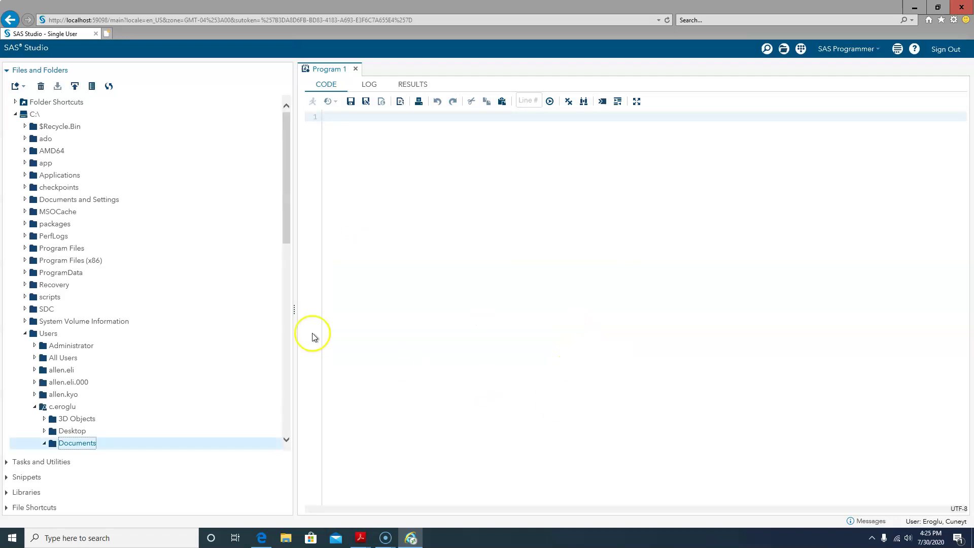
# Locate and select the uploaded enrollments.csv under Documents in the file tree
pyautogui.click(286, 440)
pyautogui.scroll(-3, 286, 439)
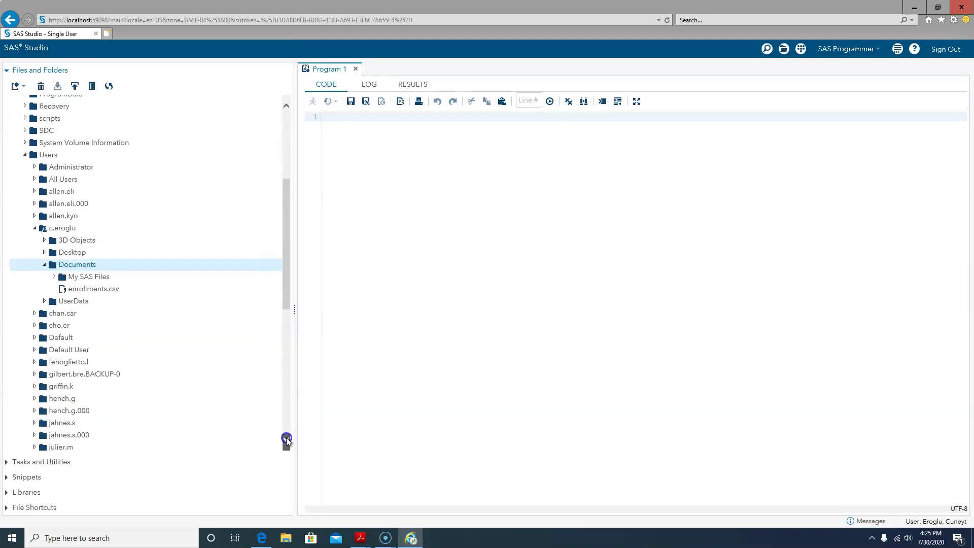
pyautogui.click(114, 289)
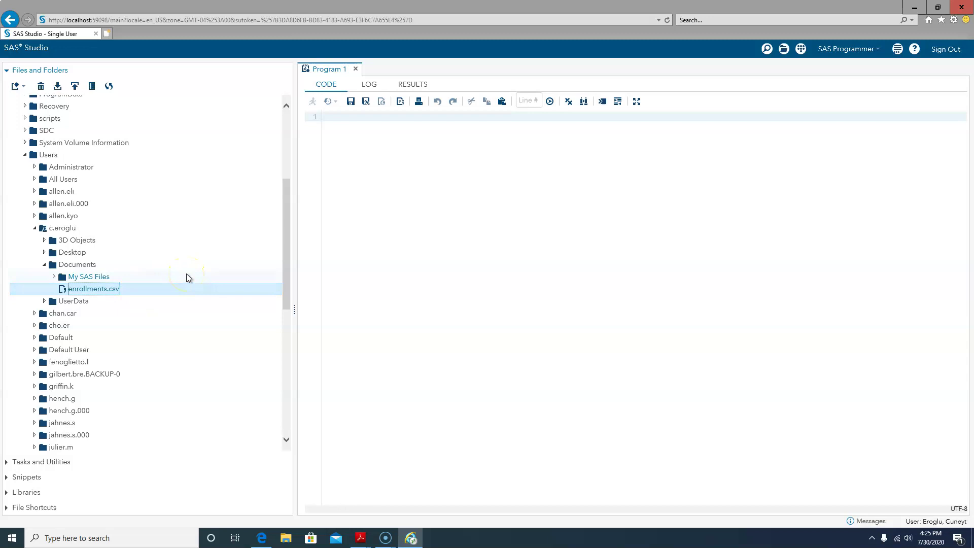
pyautogui.click(169, 290)
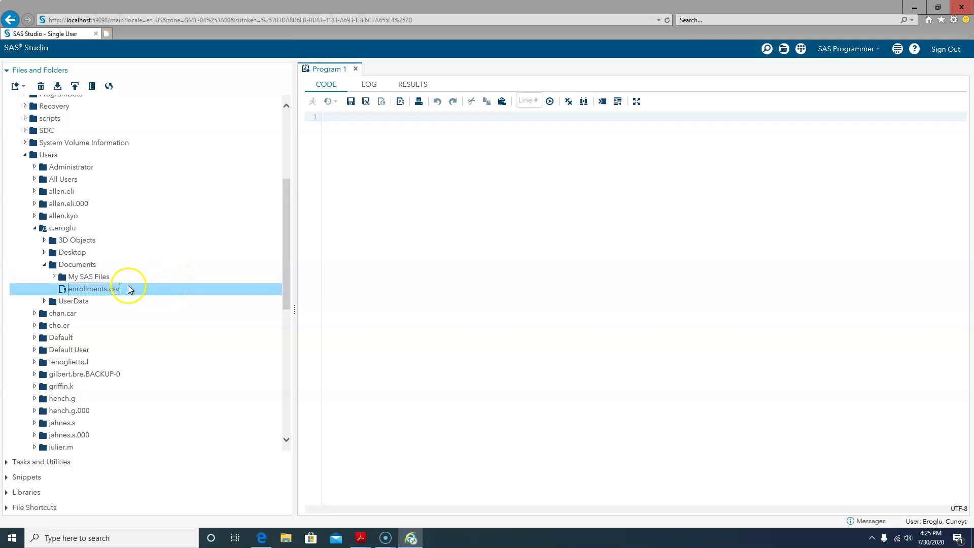
pyautogui.click(129, 288)
# Start an Import Data task for enrollments.csv and switch to the settings-only view
pyautogui.rightClick(140, 290)
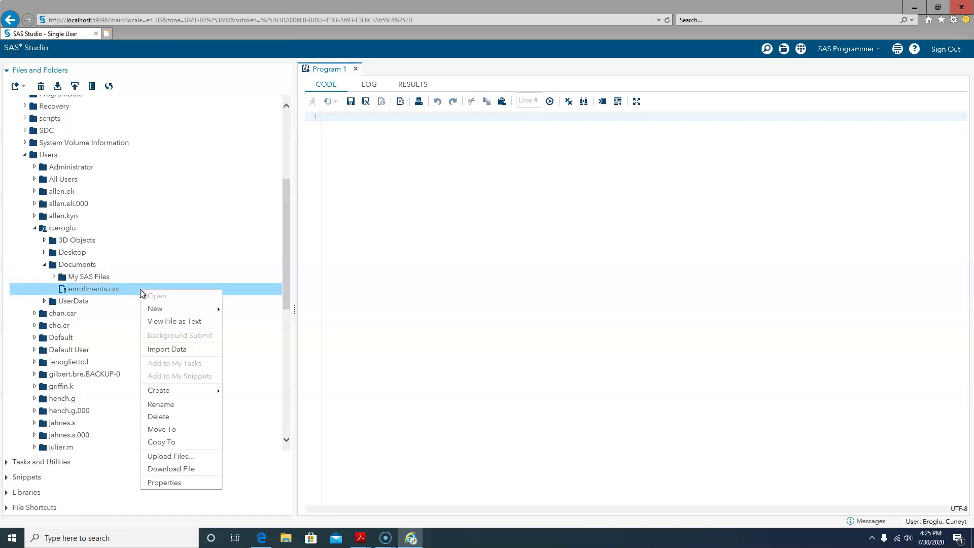
pyautogui.click(159, 353)
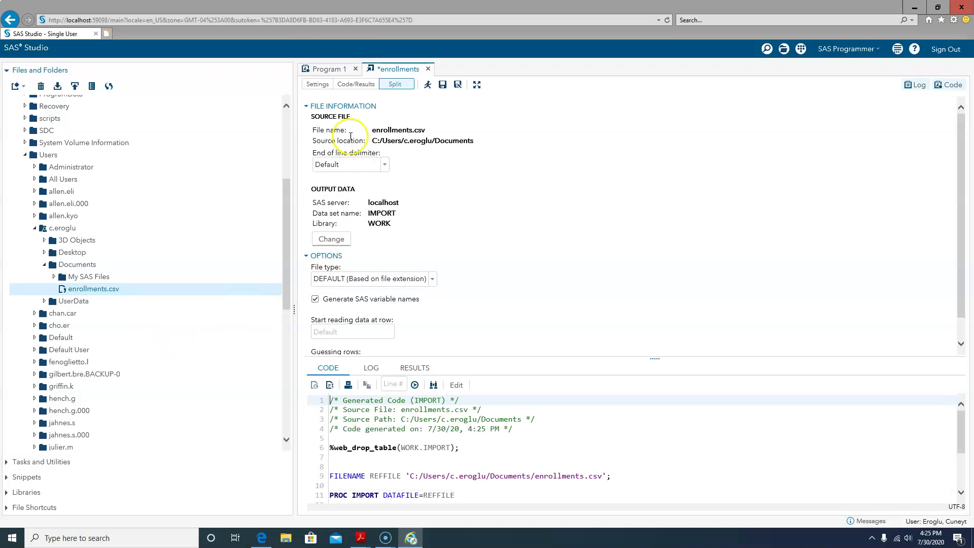
pyautogui.click(322, 90)
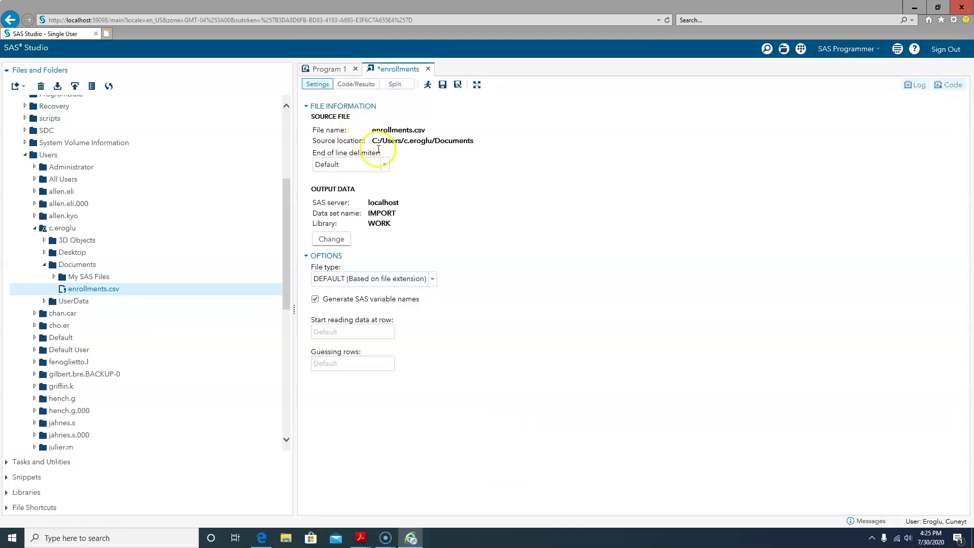
pyautogui.moveTo(373, 141); pyautogui.dragTo(477, 145)
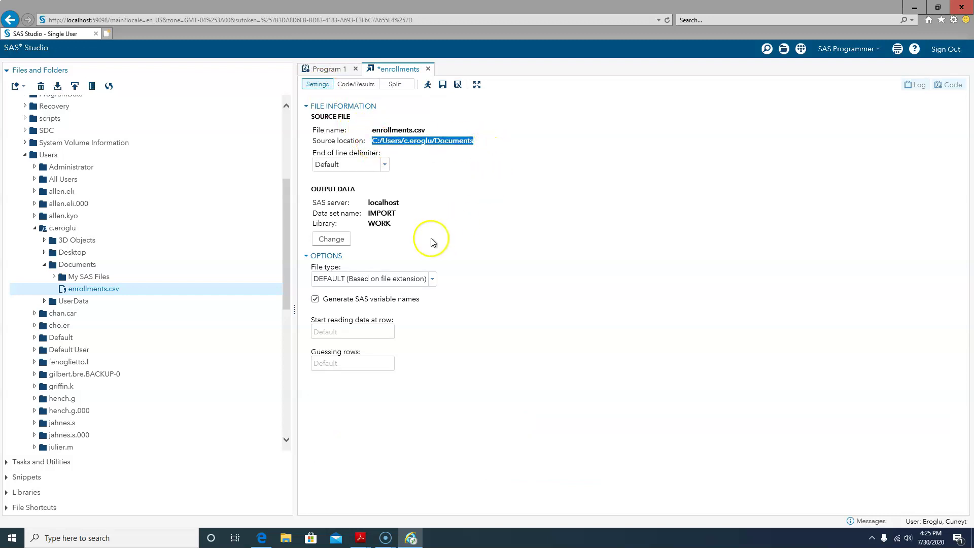
# Change the output data set from WORK.IMPORT to WORK.mysasfile
pyautogui.click(332, 239)
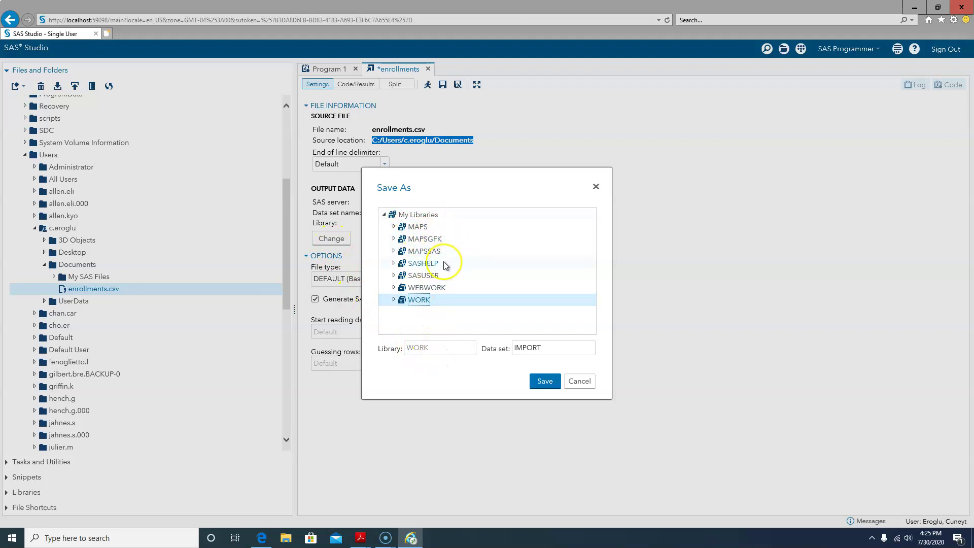
pyautogui.click(427, 303)
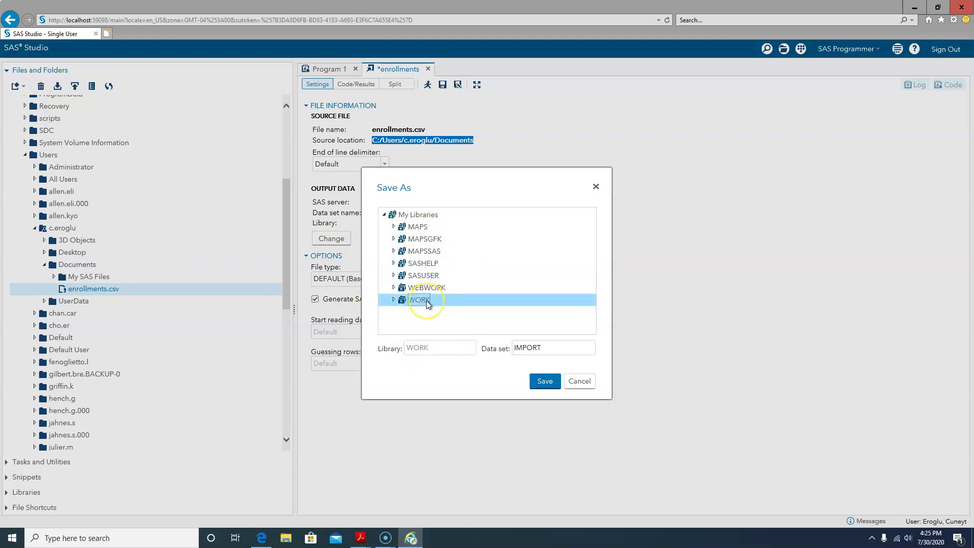
pyautogui.moveTo(549, 348); pyautogui.dragTo(491, 387)
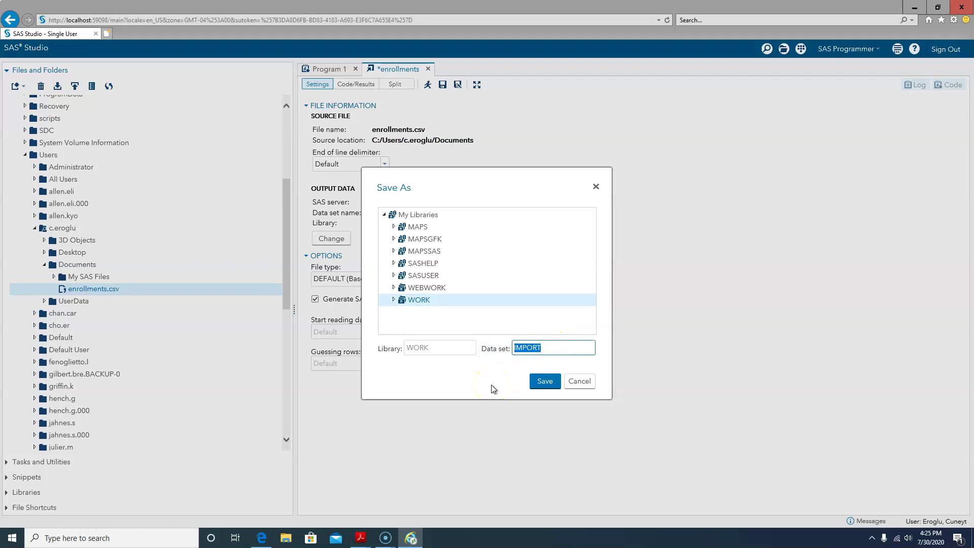
pyautogui.write('mysasfile')
pyautogui.click(543, 384)
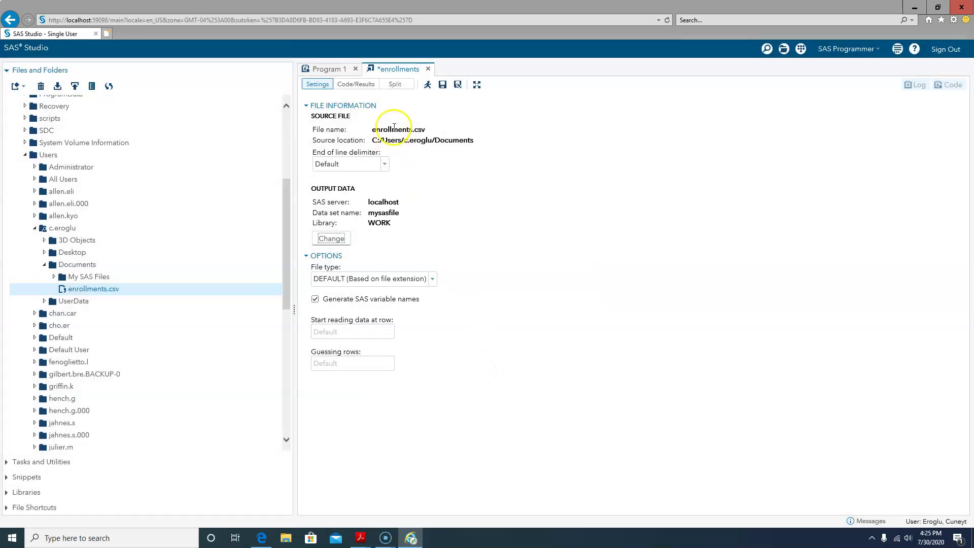
# Run the enrollments import, then close its tab without saving the task
pyautogui.click(429, 87)
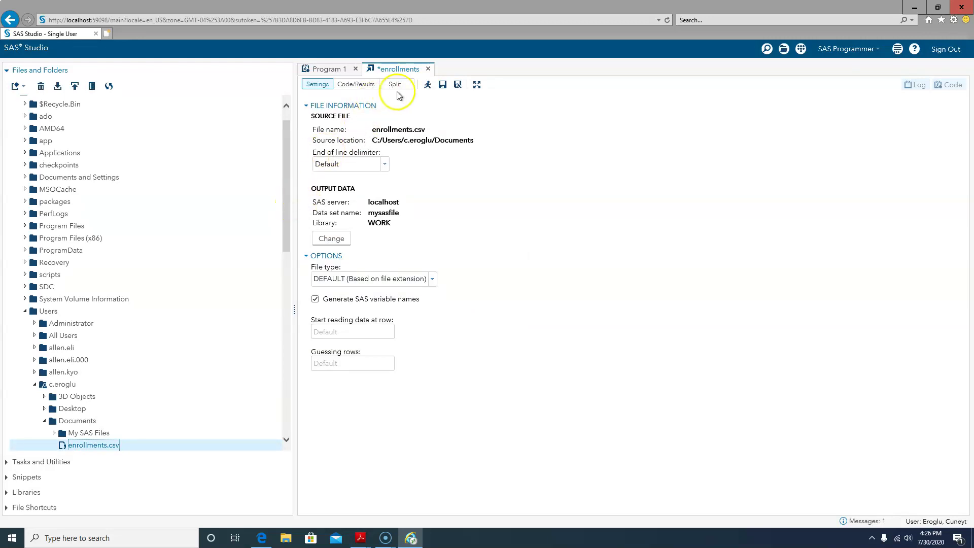
pyautogui.click(430, 69)
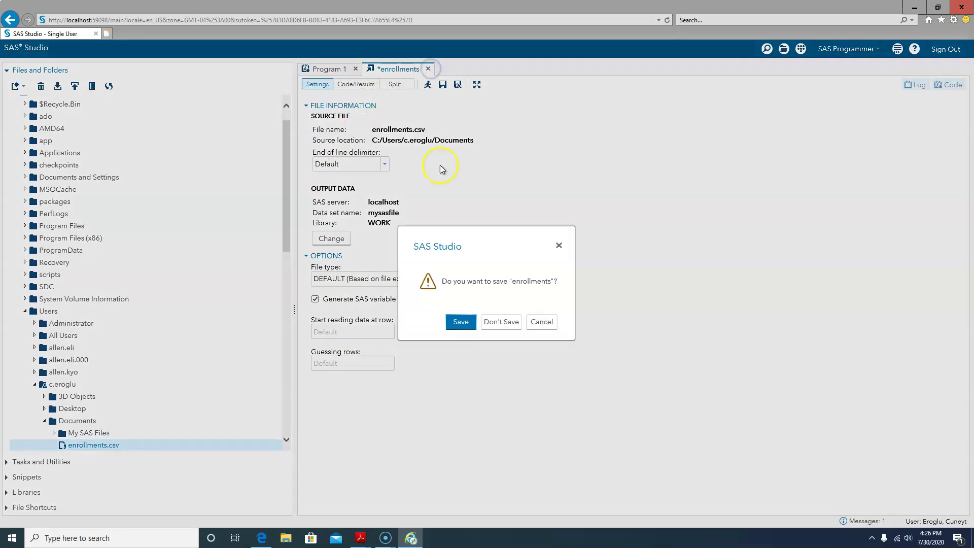
pyautogui.click(467, 323)
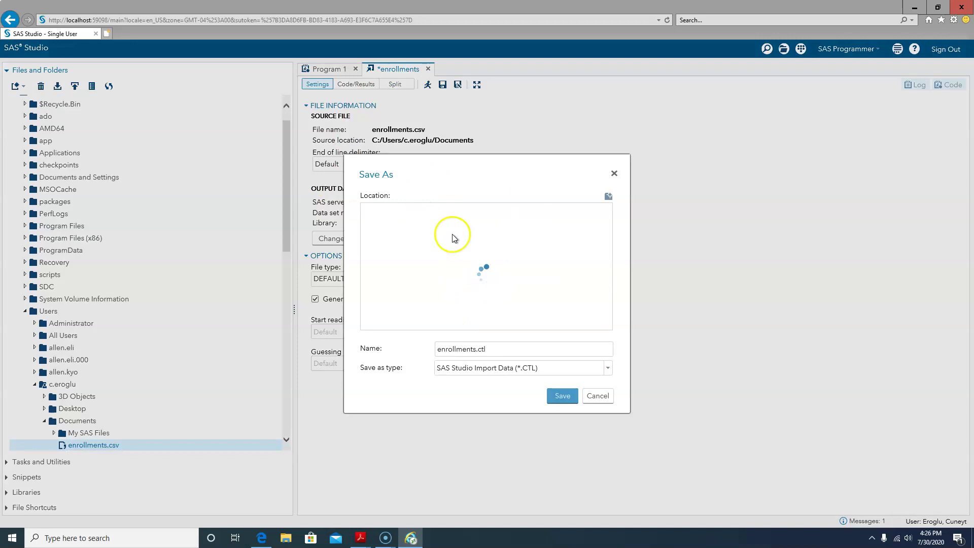
pyautogui.click(589, 395)
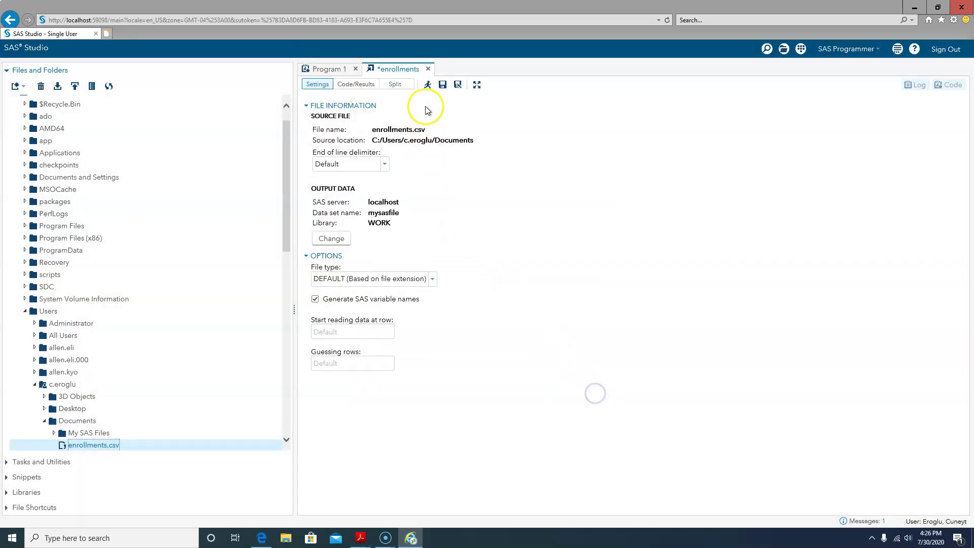
pyautogui.click(428, 69)
pyautogui.click(501, 322)
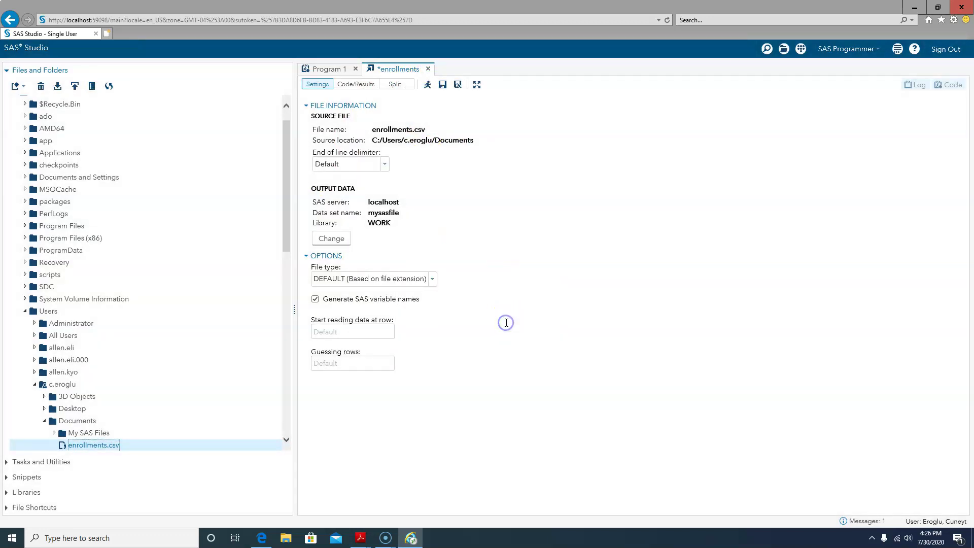
pyautogui.click(100, 448)
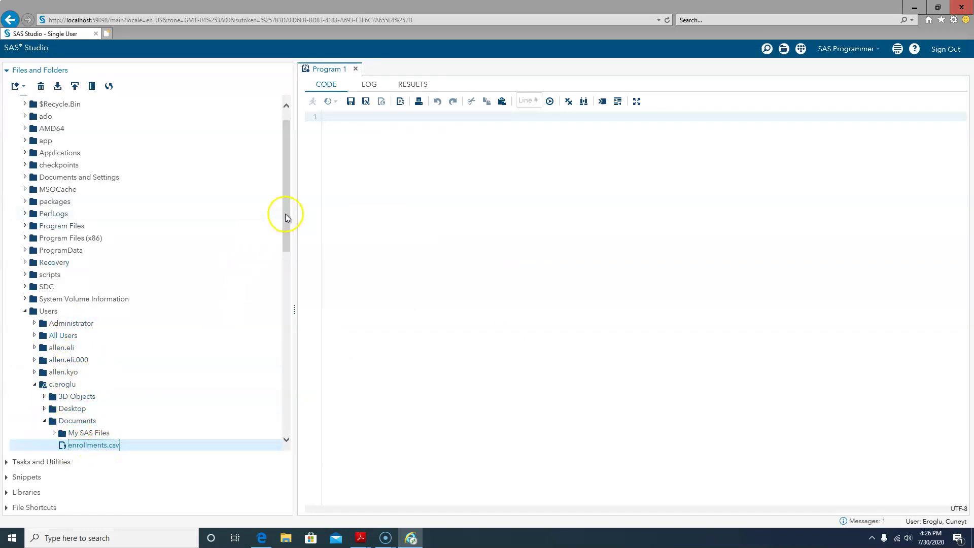
# Show the Libraries pane, expand WORK and select the MYSASFILE table
pyautogui.moveTo(285, 214); pyautogui.dragTo(283, 401)
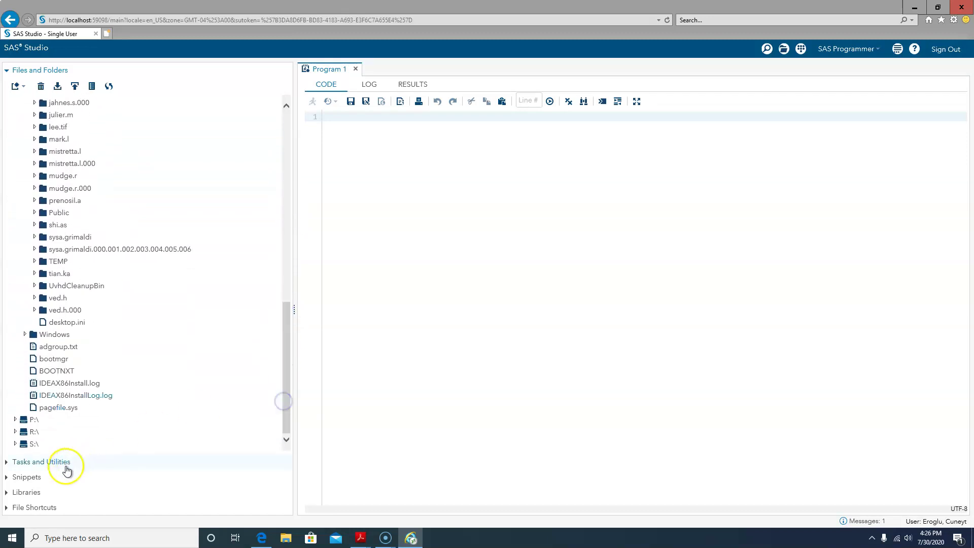
pyautogui.click(30, 493)
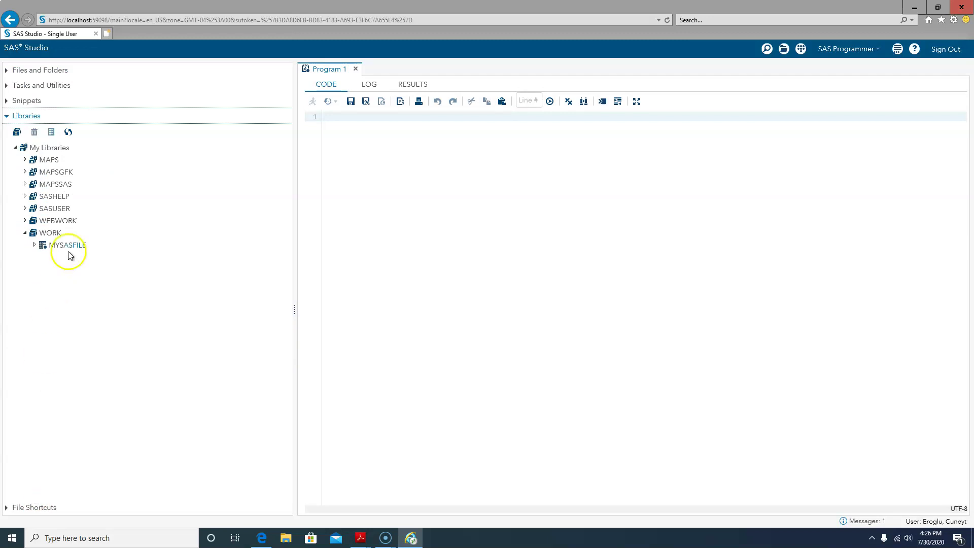
pyautogui.click(50, 234)
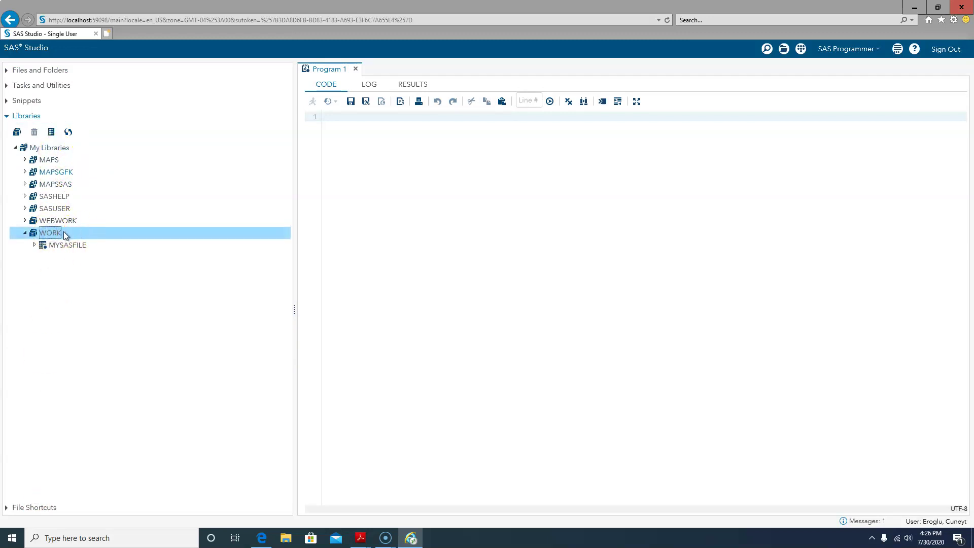
pyautogui.click(79, 246)
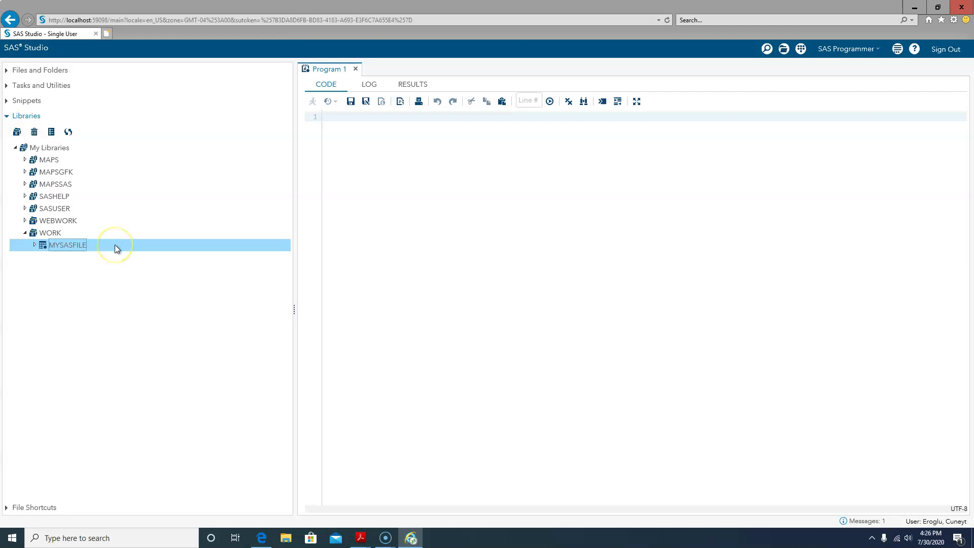
# View the 27-row MYSASFILE table, then sign out of SAS Studio and confirm ending the session
pyautogui.doubleClick(115, 245)
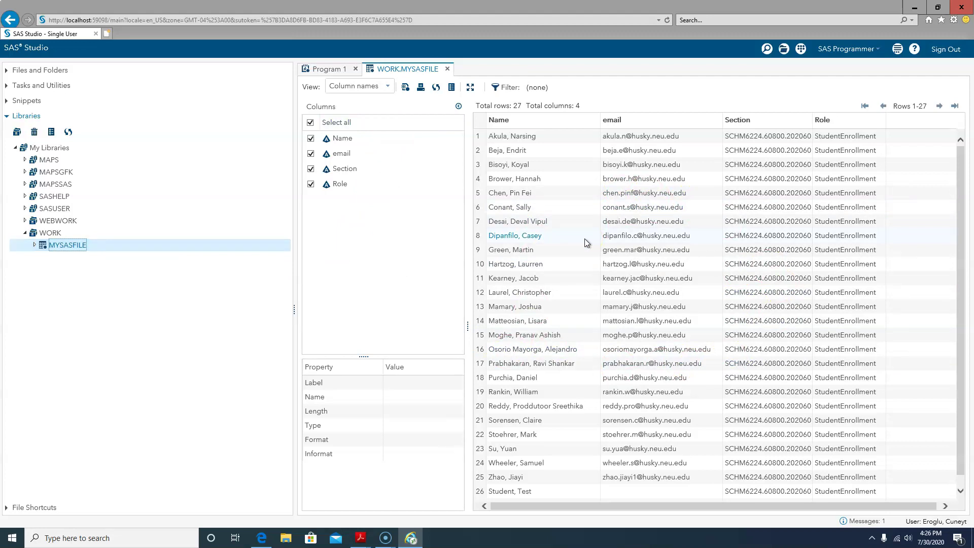
pyautogui.click(951, 50)
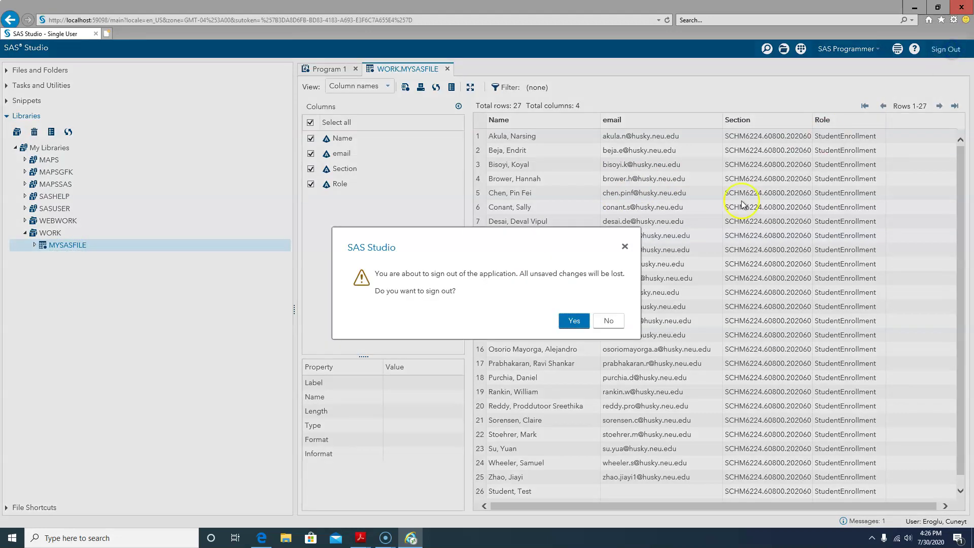
pyautogui.click(574, 321)
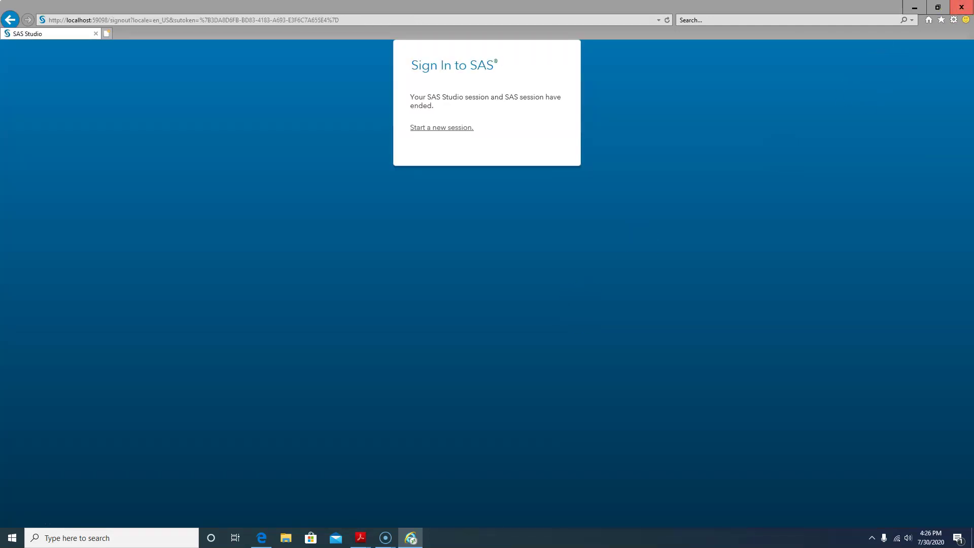
# Close the Internet Explorer window showing the ended session and sign out of RD Web Access
pyautogui.click(962, 7)
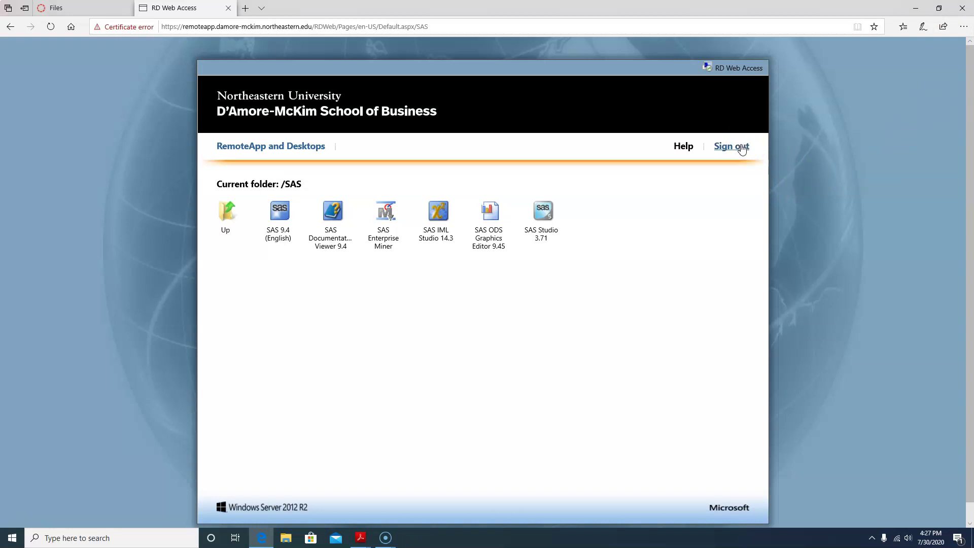
pyautogui.click(743, 149)
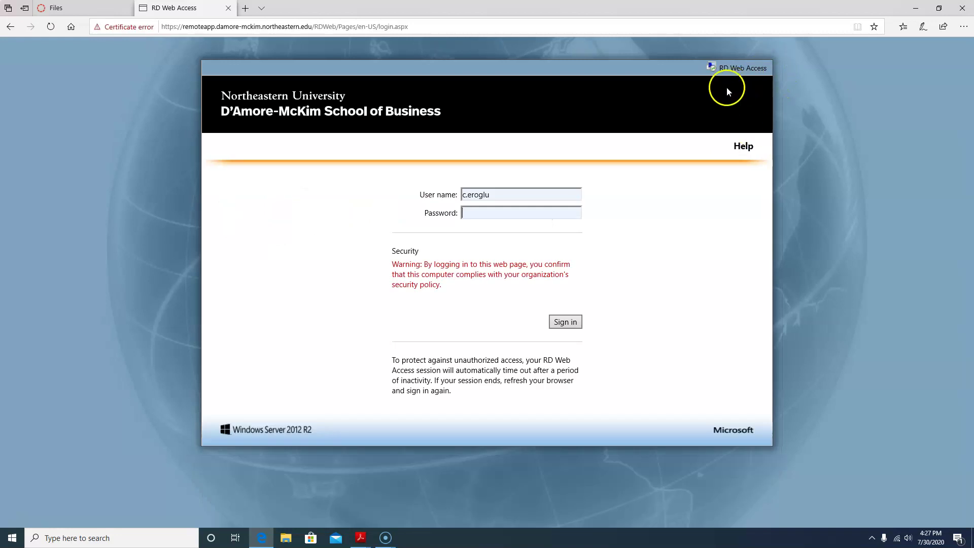